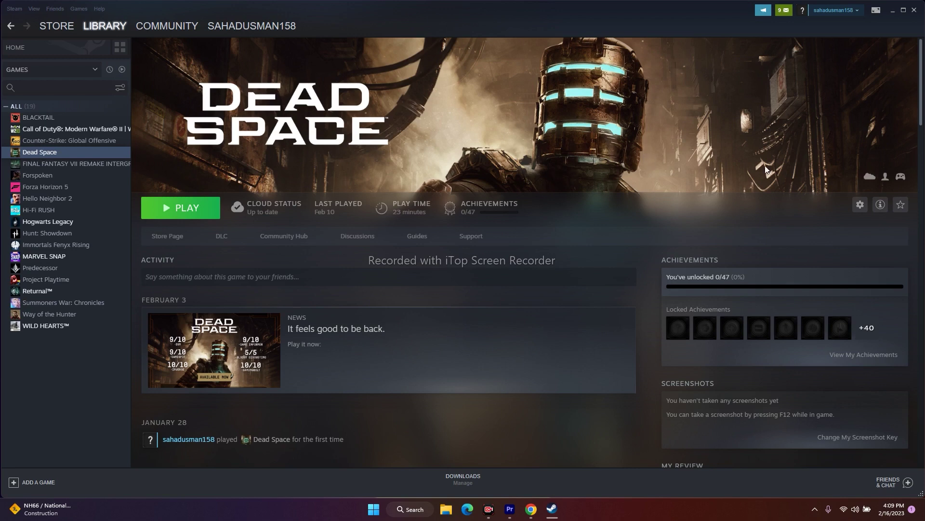
Minimize the Steam Dead Space library window so the desktop shortcuts show
left_click(893, 10)
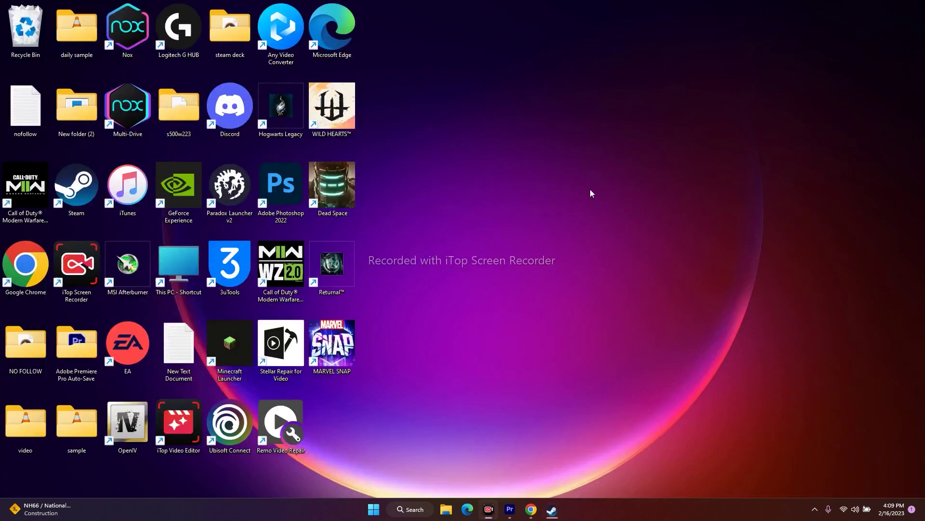
Launch NVIDIA Control Panel from the desktop menu, showing Manage 3D Settings' Program Settings tab
right_click(525, 197)
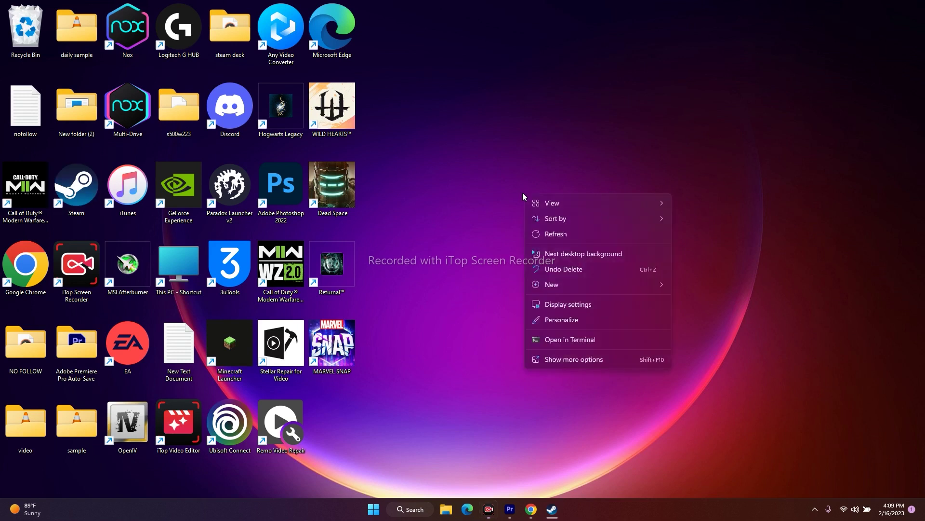
left_click(568, 358)
left_click(601, 435)
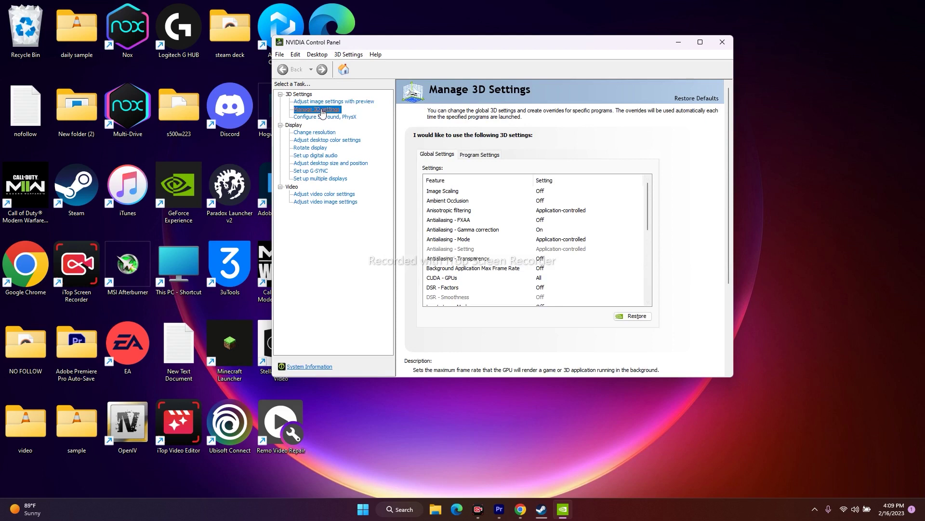
left_click(475, 155)
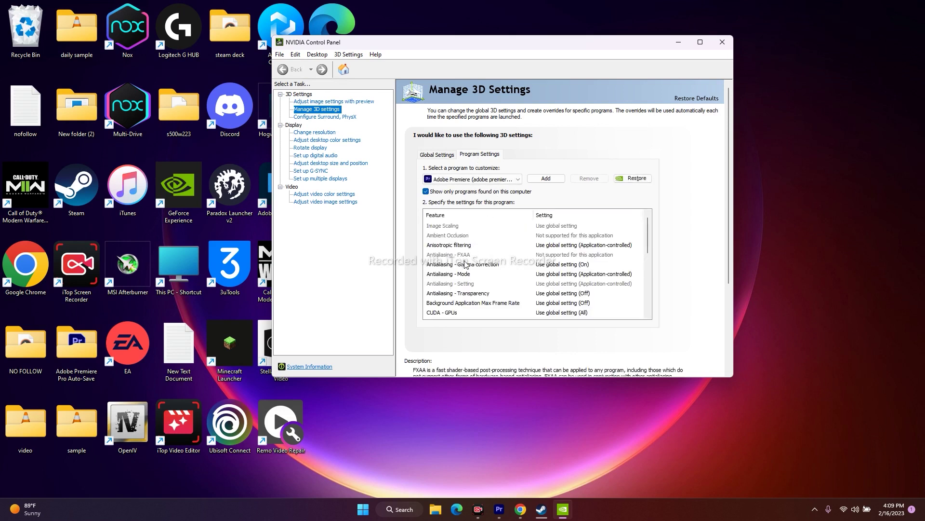
Pick Dead Space (dead space.exe) from the program list and add it as a customized program
left_click(547, 180)
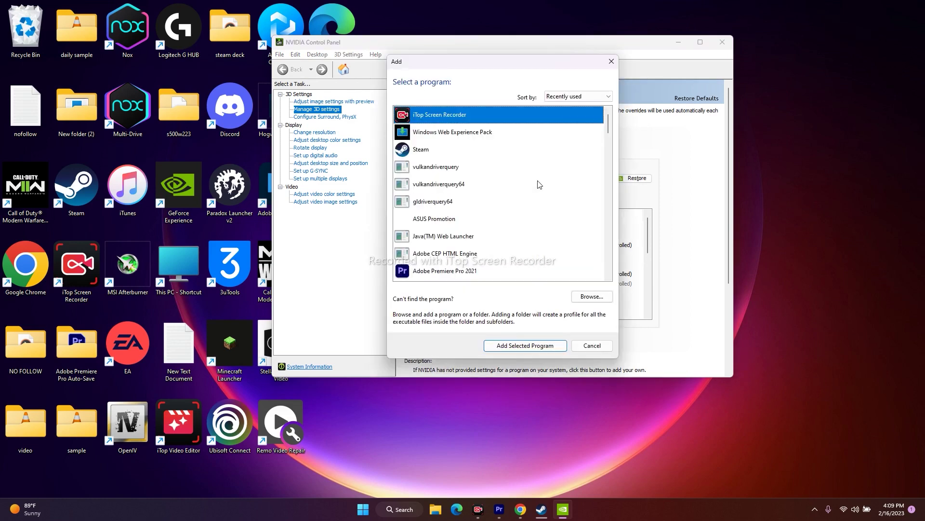
scroll(466, 181, "down", 4)
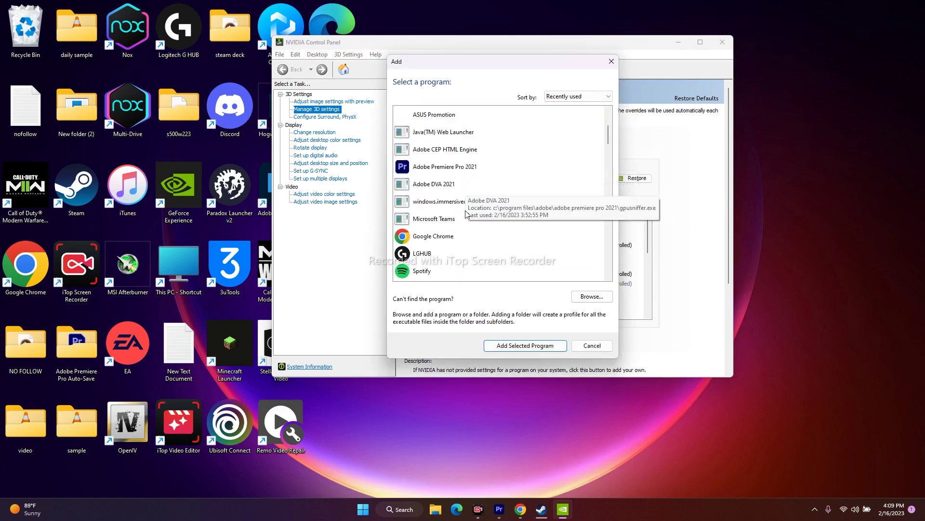
scroll(465, 222, "down", 8)
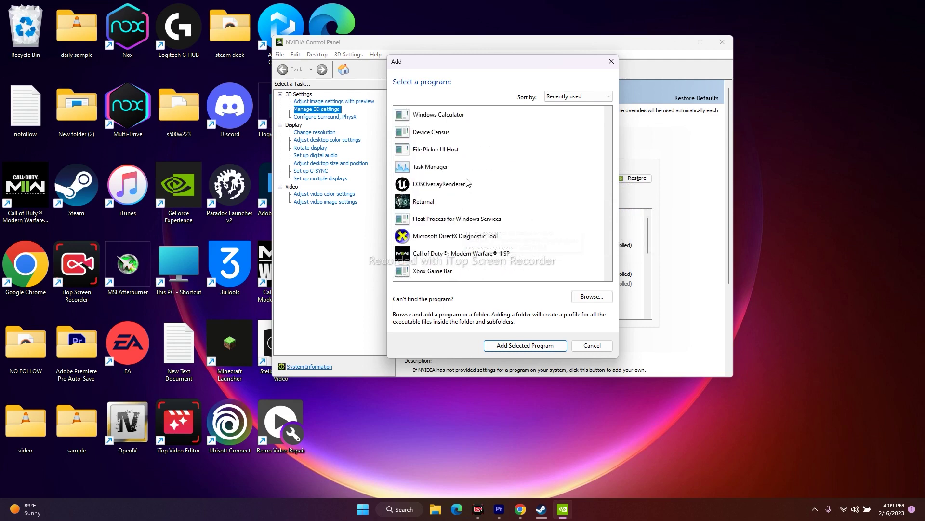
scroll(466, 212, "down", 1)
scroll(472, 203, "down", 3)
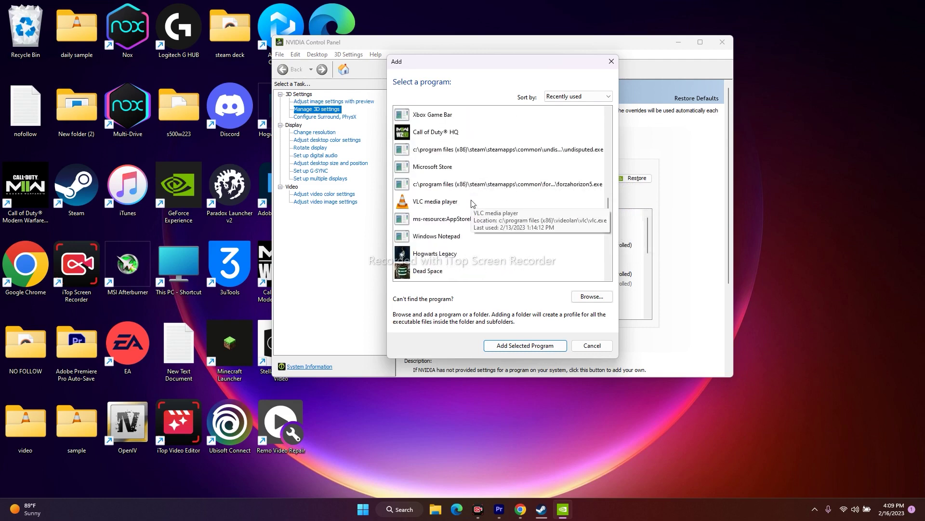
left_click(453, 223)
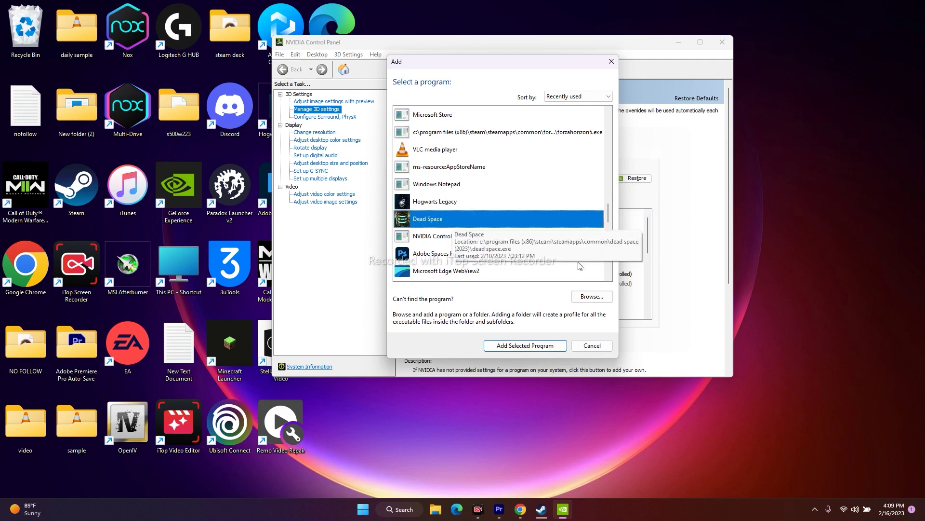
left_click(538, 348)
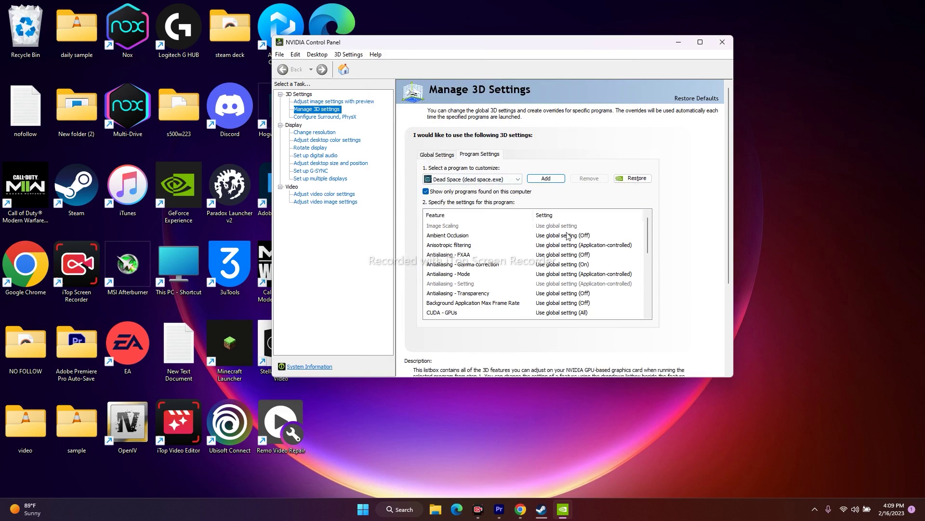
Review Dead Space's 3D feature list and compare it with the Global Settings tab
scroll(568, 245, "down", 4)
scroll(568, 245, "down", 2)
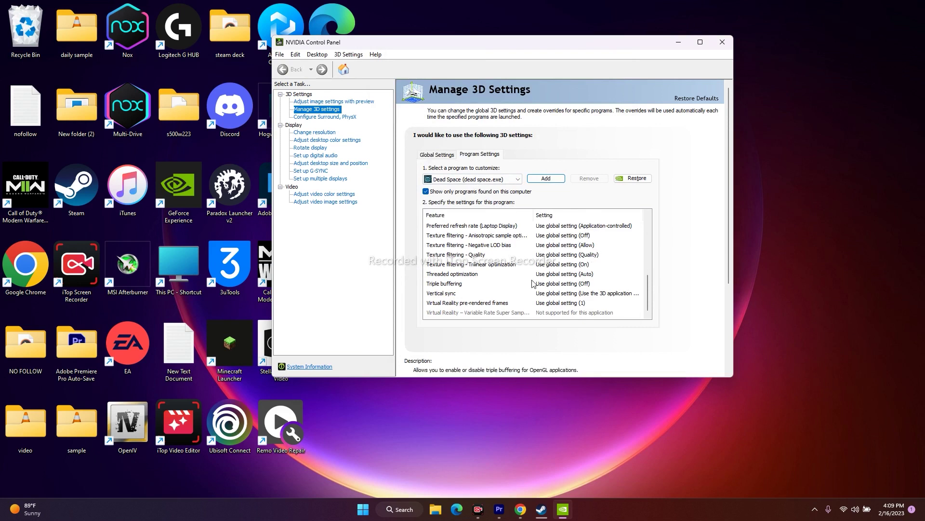
scroll(539, 280, "up", 6)
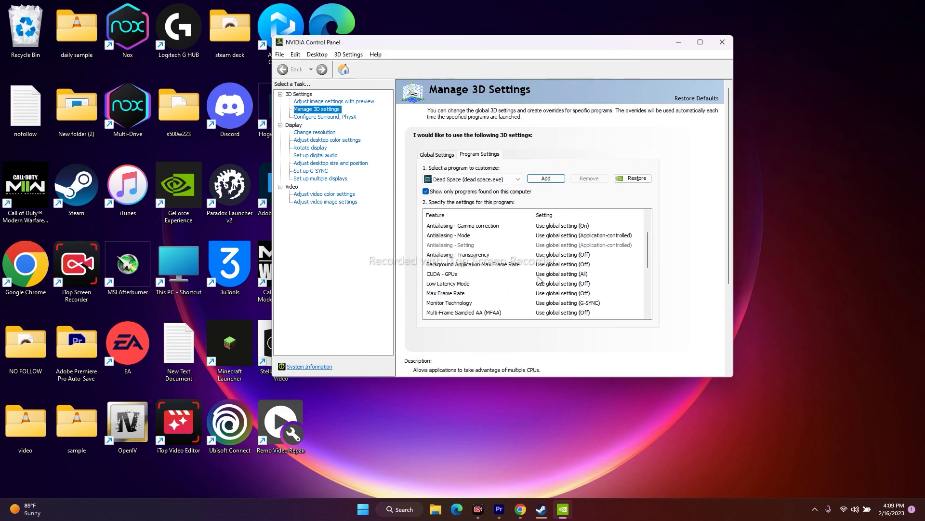
left_click(448, 159)
left_click(477, 158)
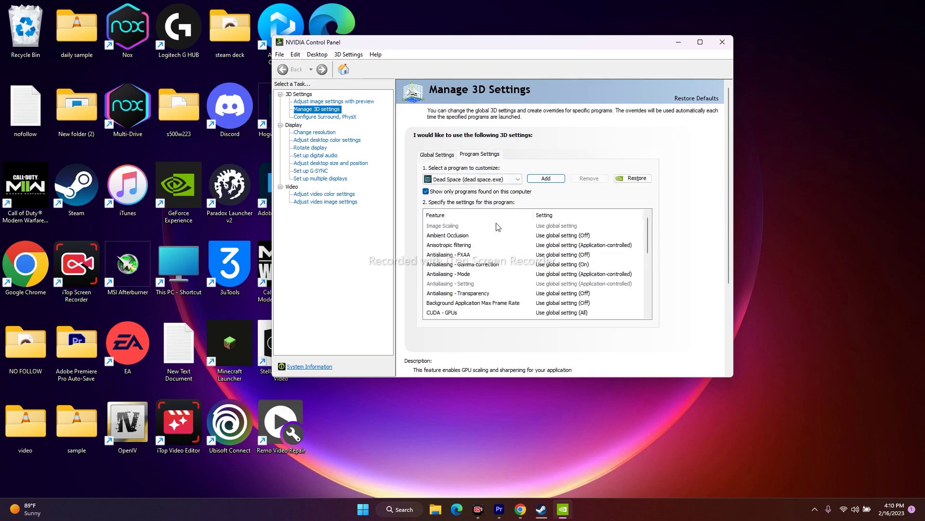
Cancel the Add program list without changes and close NVIDIA Control Panel
left_click(541, 181)
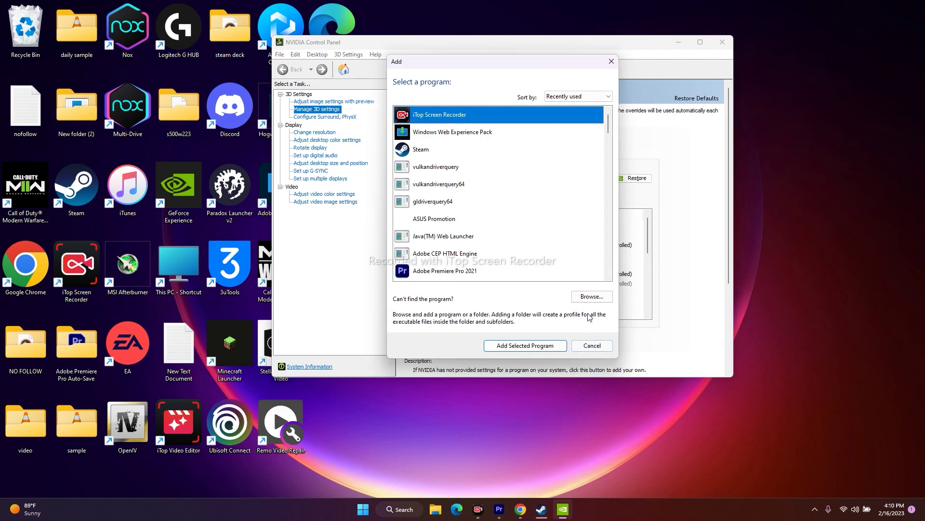
left_click(584, 346)
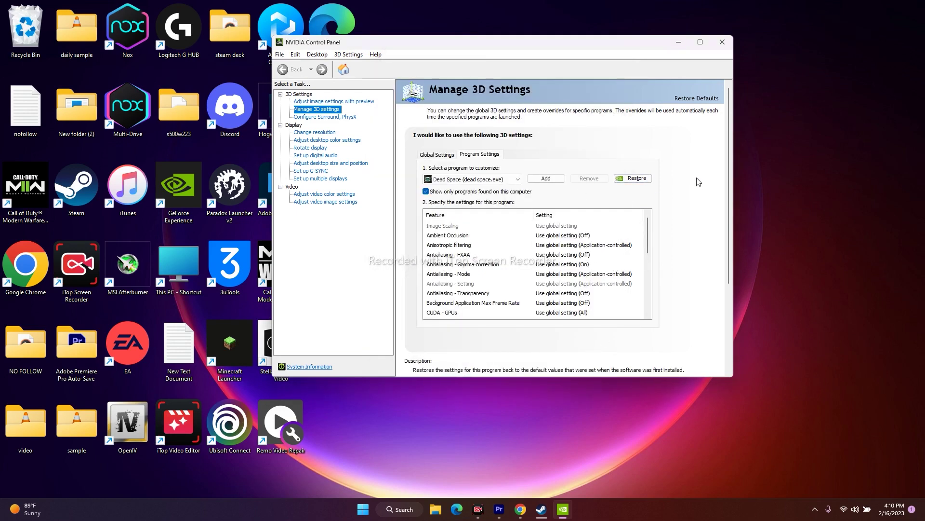
left_click(722, 42)
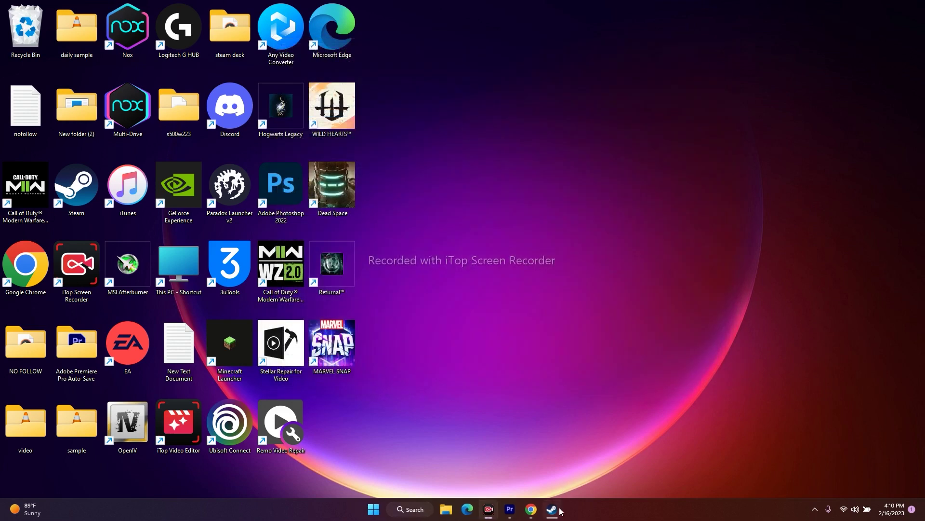
left_click(541, 509)
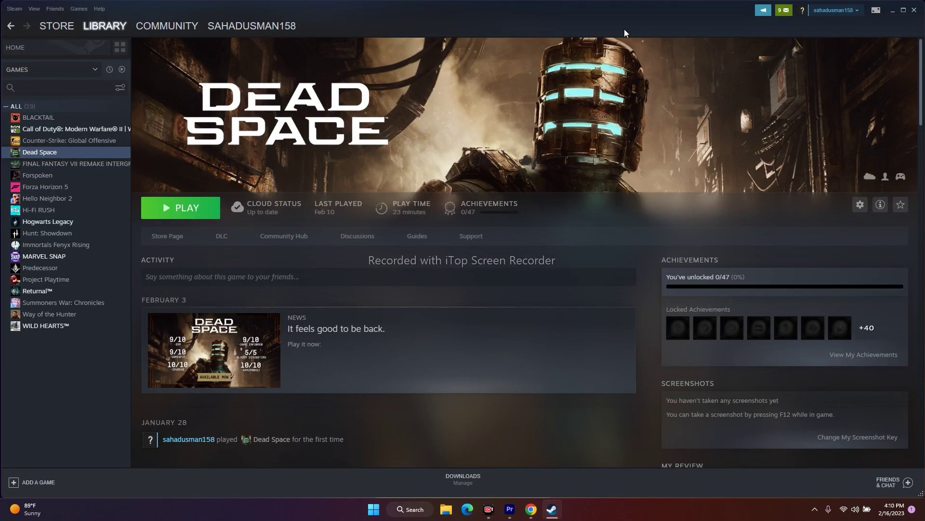
left_click(893, 10)
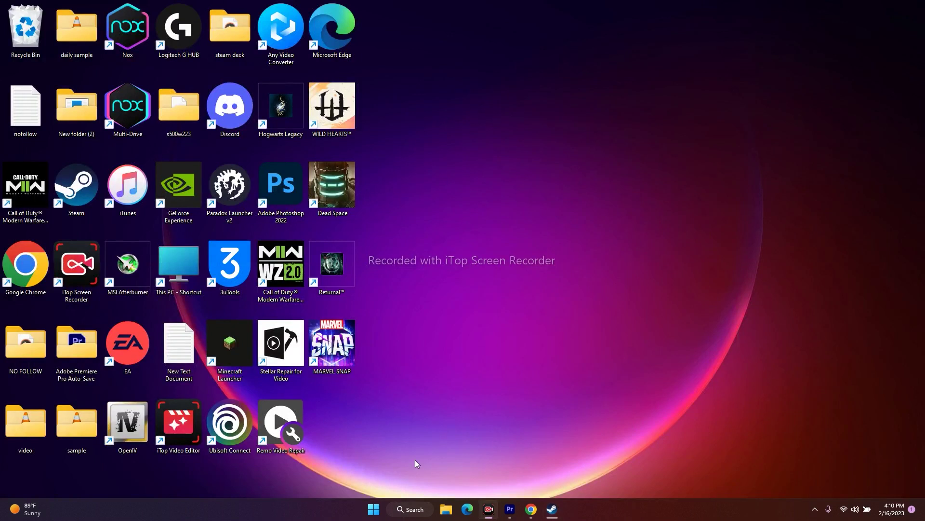
In Device Manager, search automatically for a newer NVIDIA GeForce RTX 2080 Max-Q driver
right_click(377, 511)
left_click(384, 299)
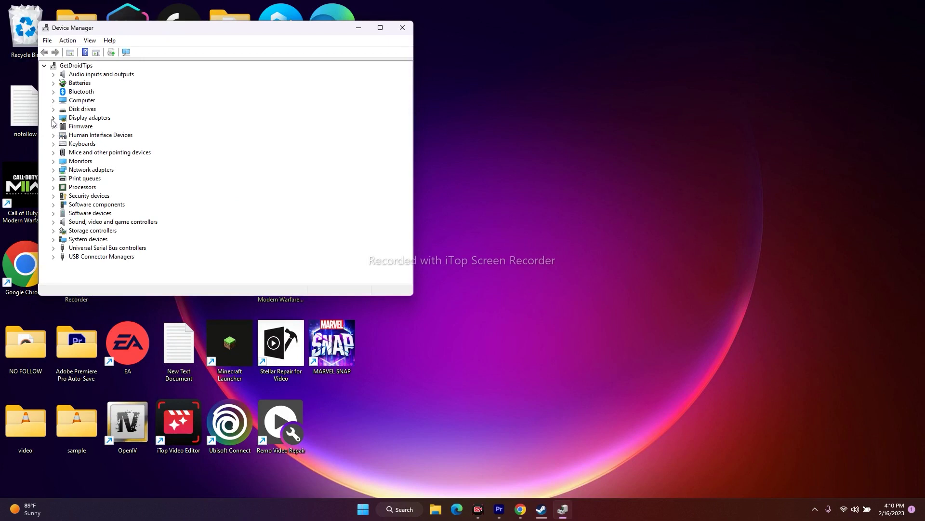
left_click(53, 118)
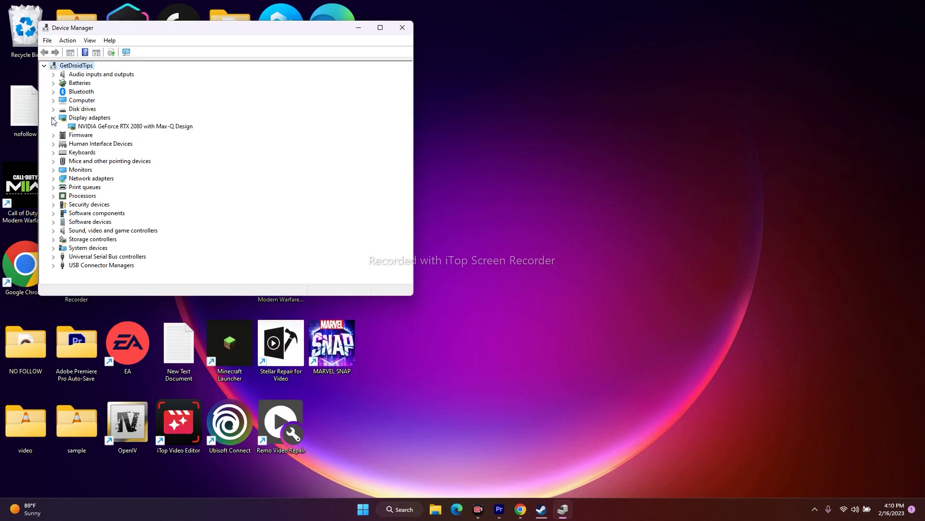
right_click(121, 128)
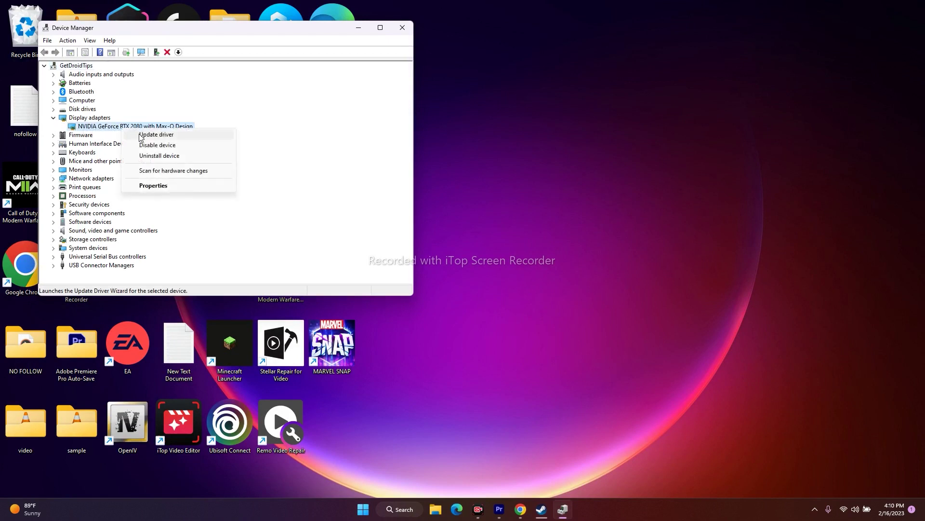
left_click(140, 136)
left_click(147, 138)
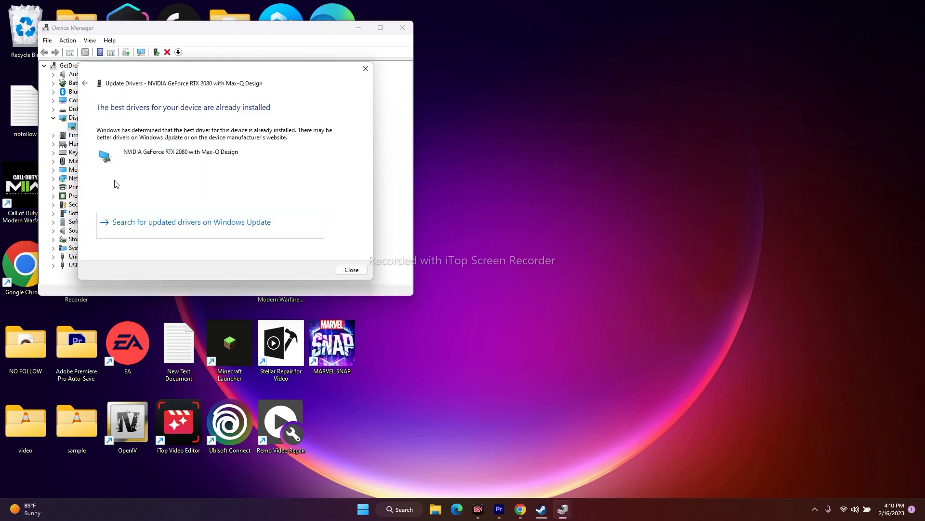
Dismiss the best-driver-installed result, close Device Manager, and return to Steam
left_click(366, 69)
left_click(402, 28)
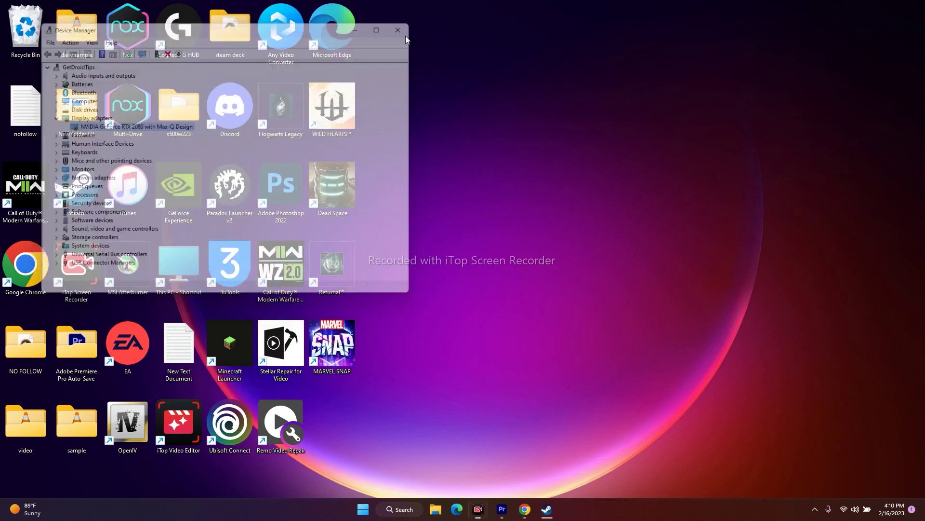
left_click(552, 511)
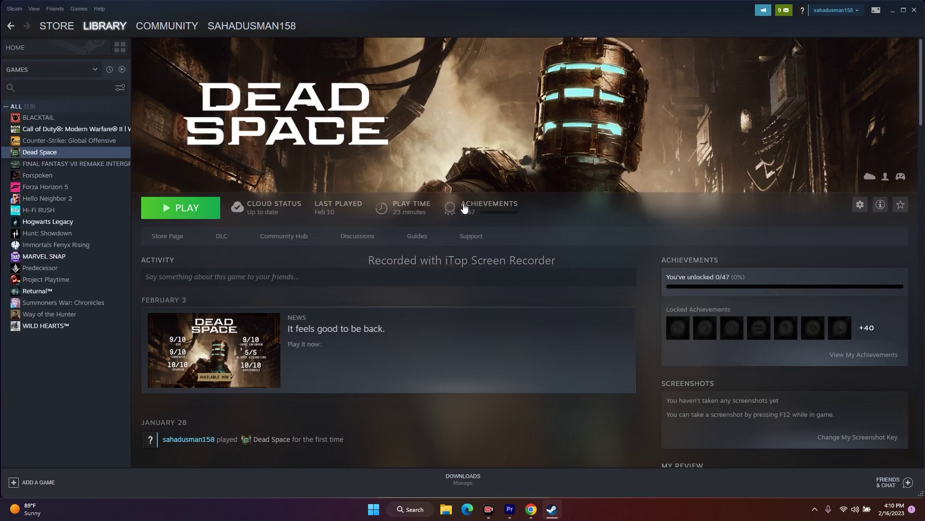
Verify Dead Space's game files from Properties > Local Files, then close it and minimize Steam
right_click(42, 152)
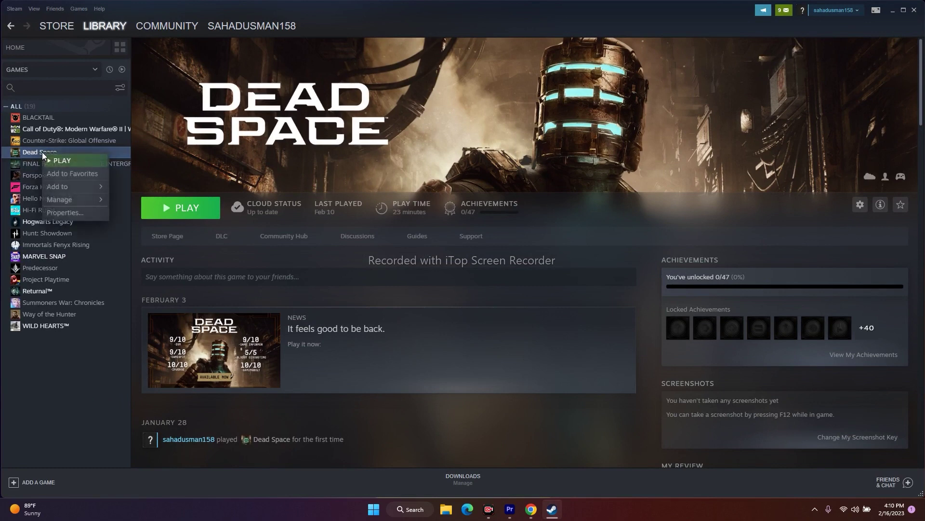
left_click(57, 207)
left_click(289, 186)
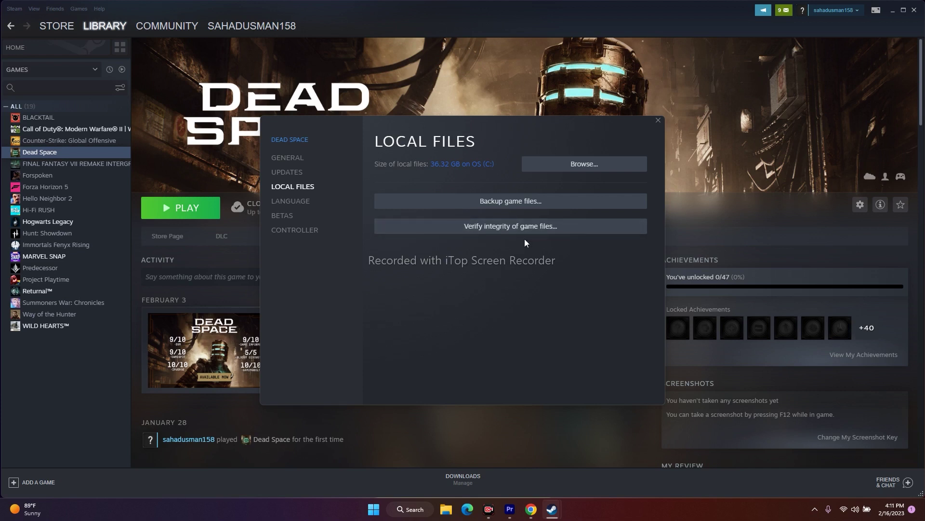
left_click(658, 121)
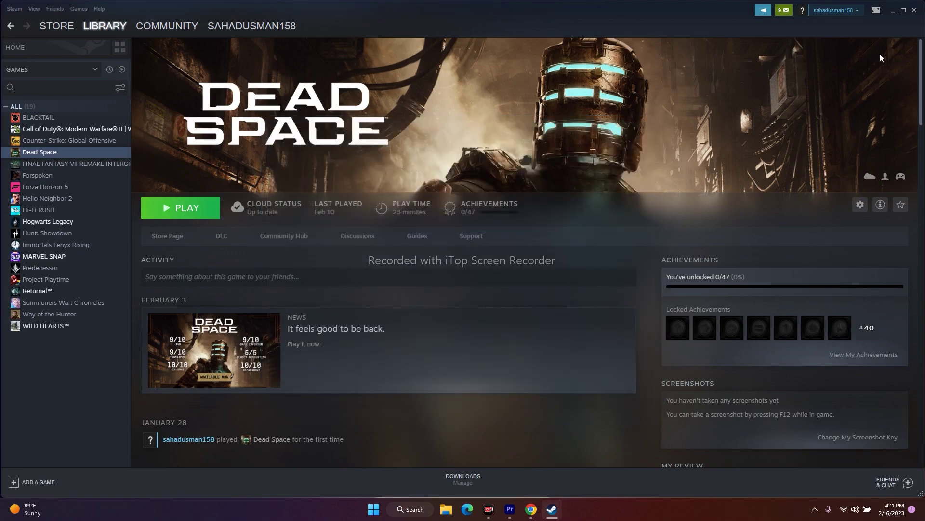
left_click(893, 10)
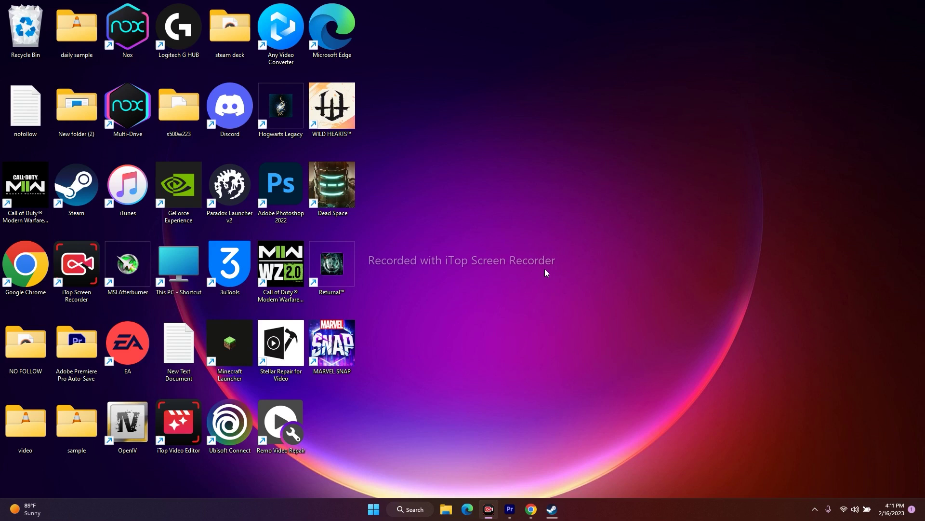
Open Task Manager maximized and find the Discord (32 bit) processes
right_click(374, 509)
left_click(361, 393)
left_click(668, 40)
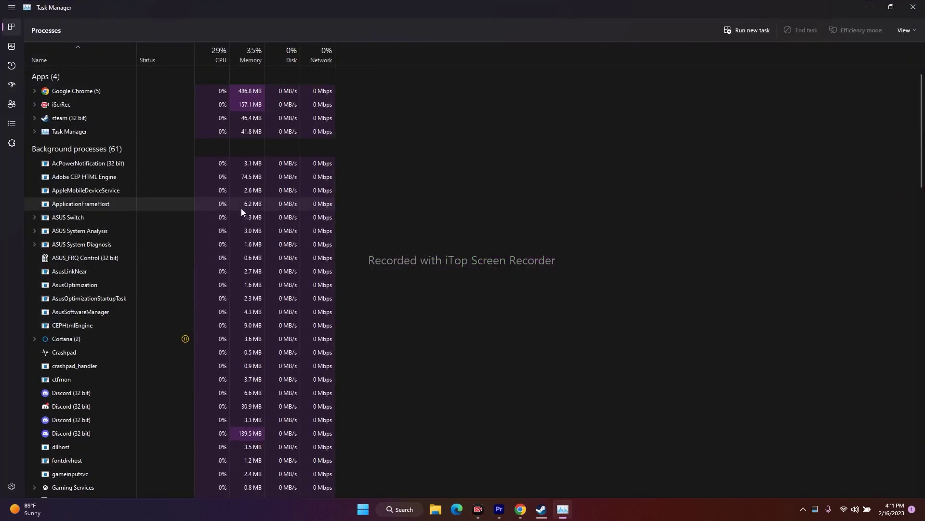
scroll(100, 264, "down", 5)
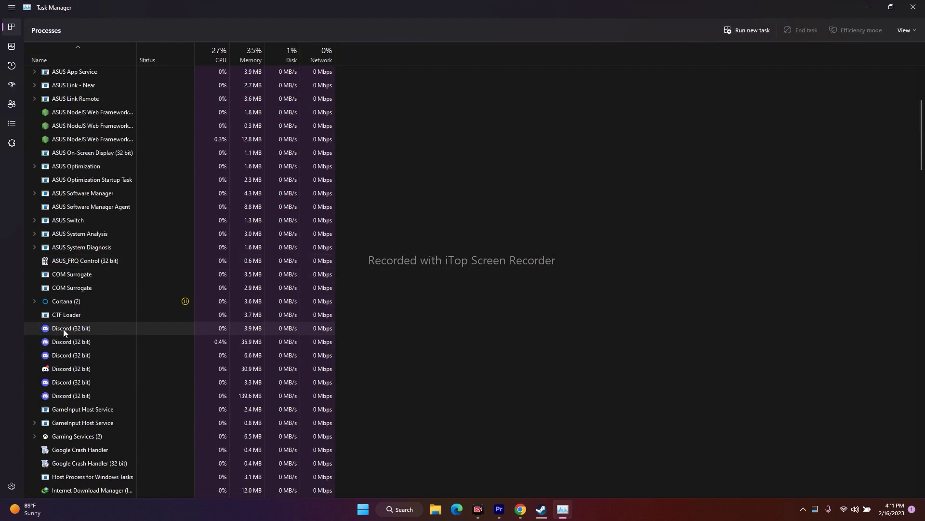
scroll(150, 299, "down", 3)
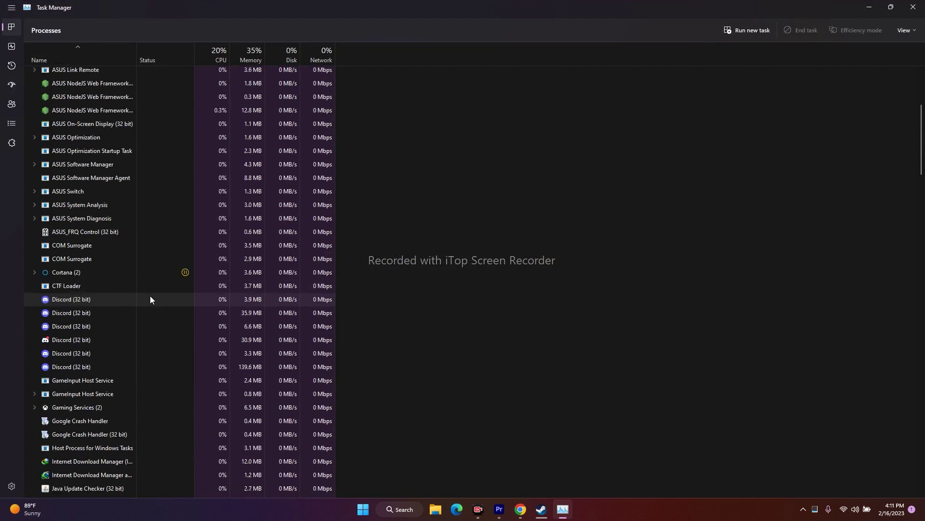
scroll(150, 299, "up", 7)
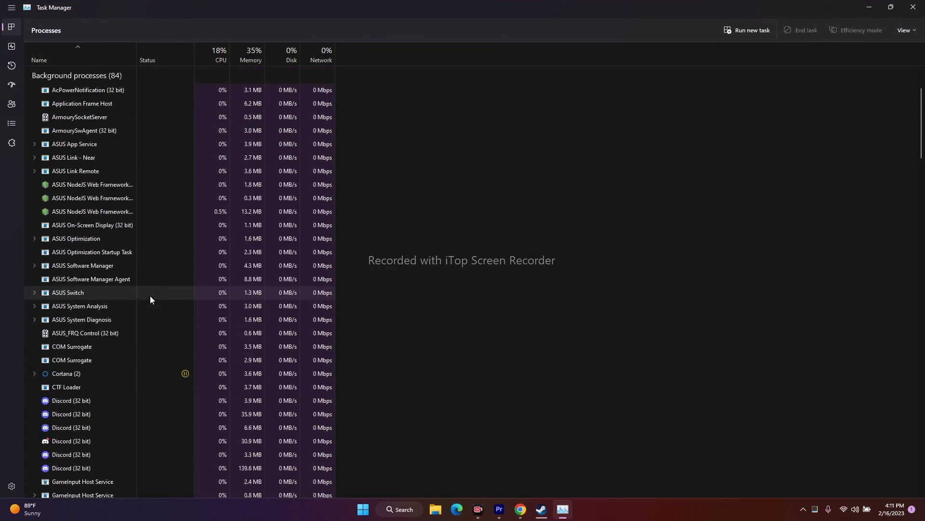
scroll(102, 292, "down", 3)
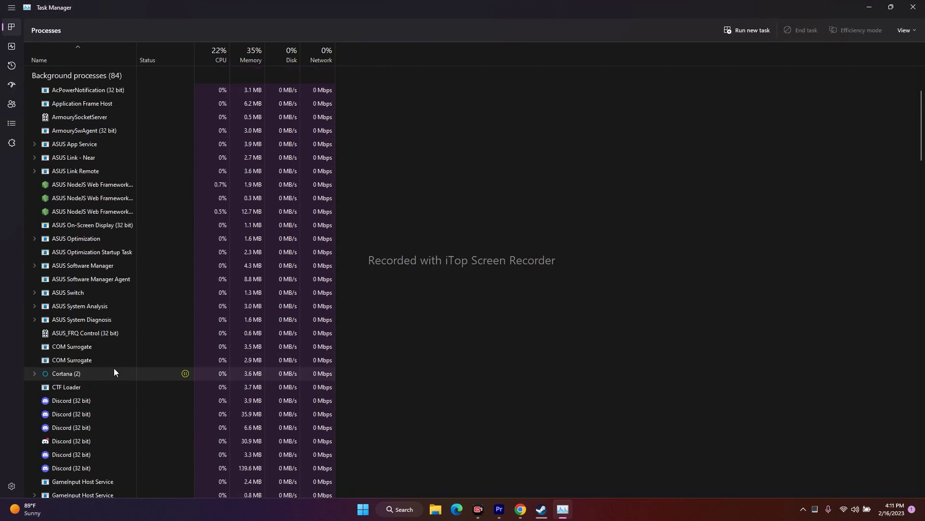
End both Discord (32 bit) processes, close Task Manager, and return to Steam
left_click(88, 386)
right_click(88, 385)
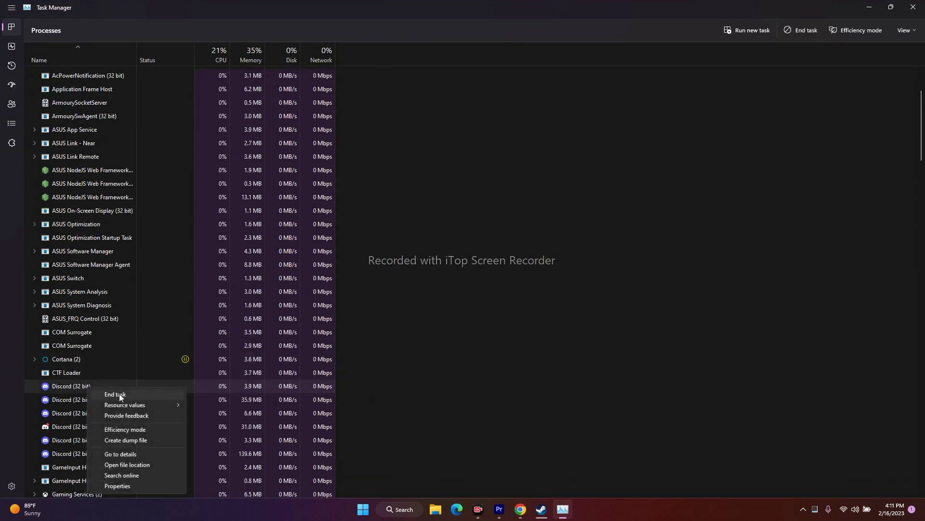
left_click(119, 392)
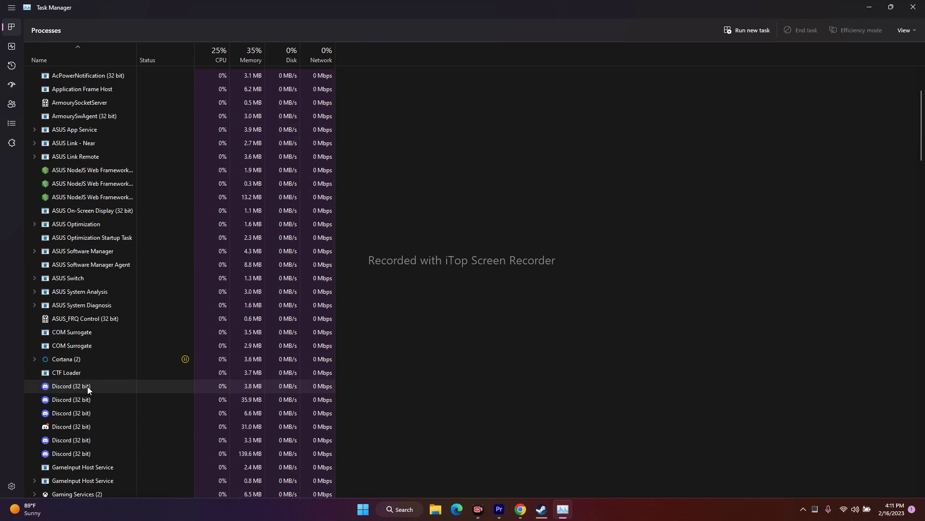
right_click(95, 386)
left_click(99, 391)
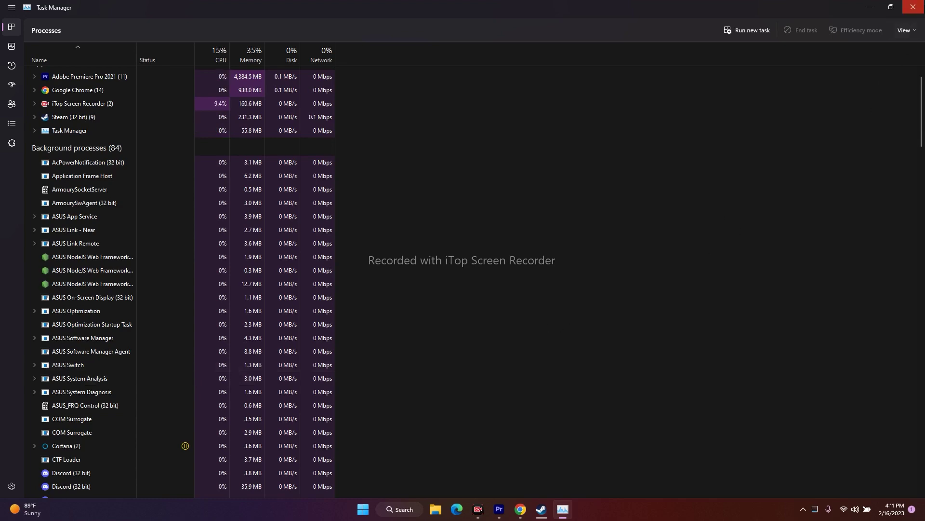
left_click(913, 7)
left_click(552, 509)
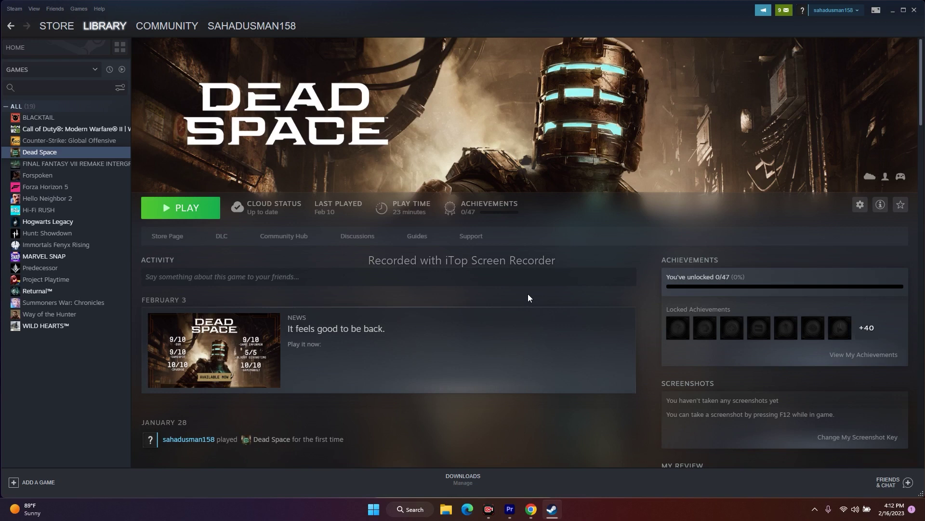
Paste -ignorepipelinecache into Dead Space's General Launch Options box and close Properties
right_click(38, 153)
left_click(54, 214)
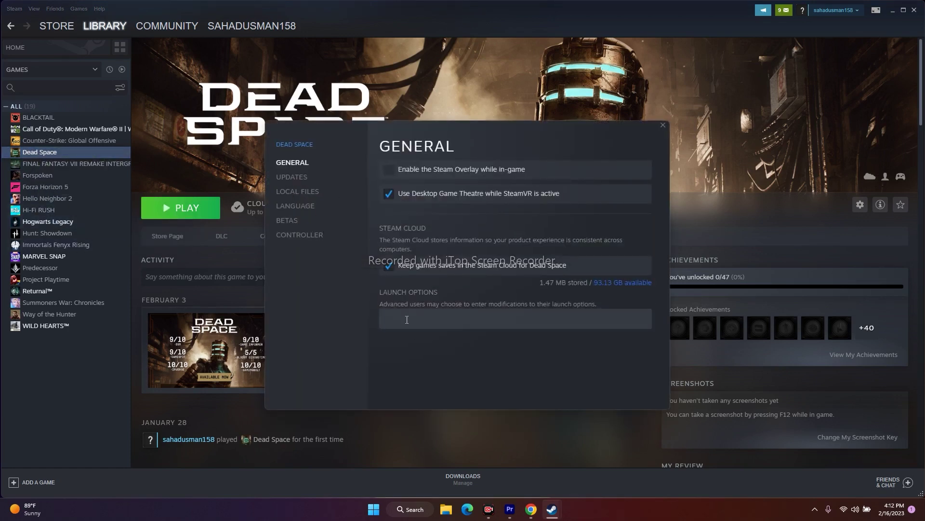
left_click(403, 319)
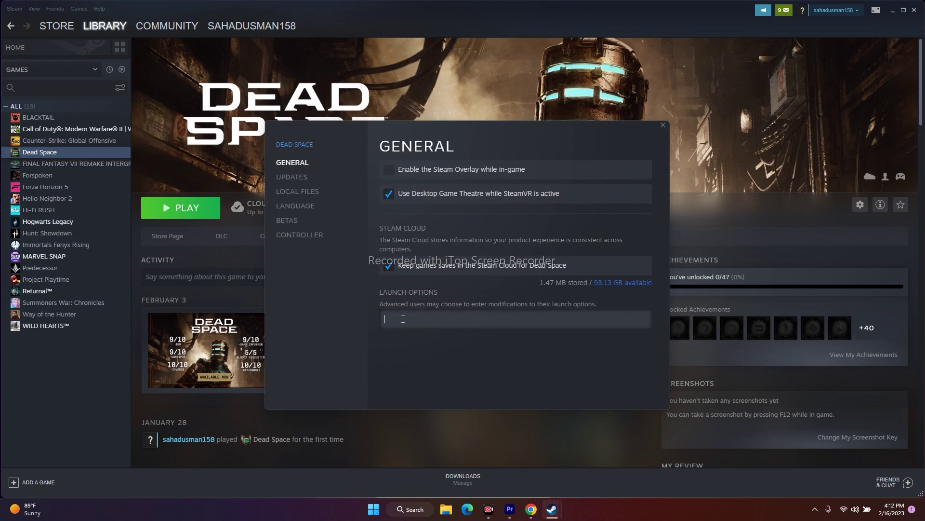
type("-ignorepipelinecache")
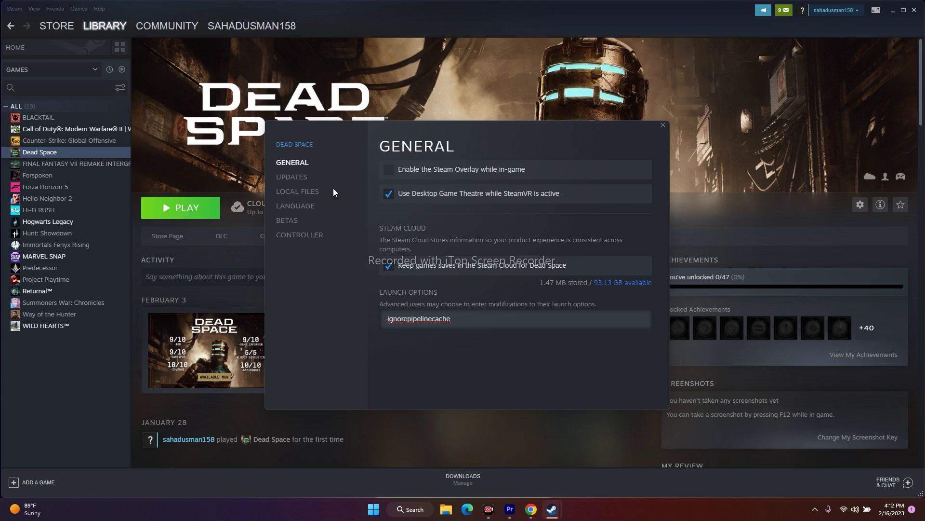
left_click(663, 125)
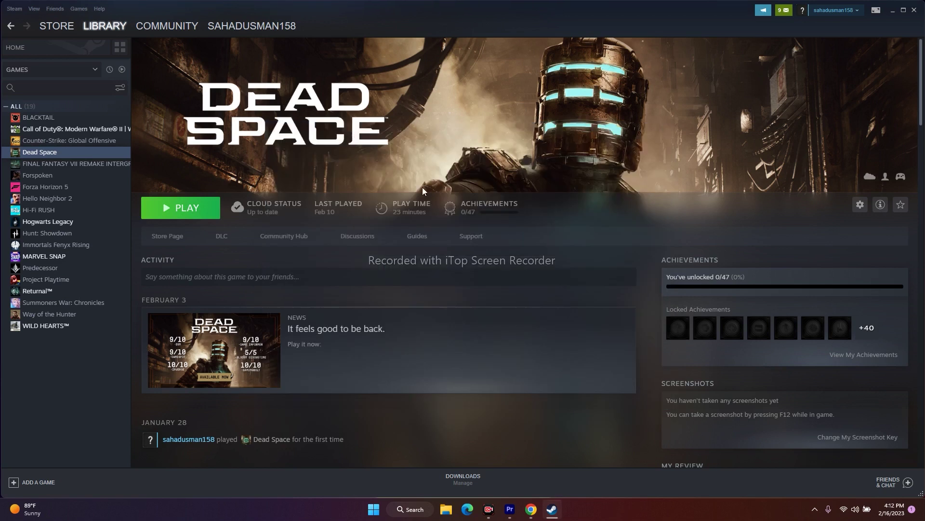